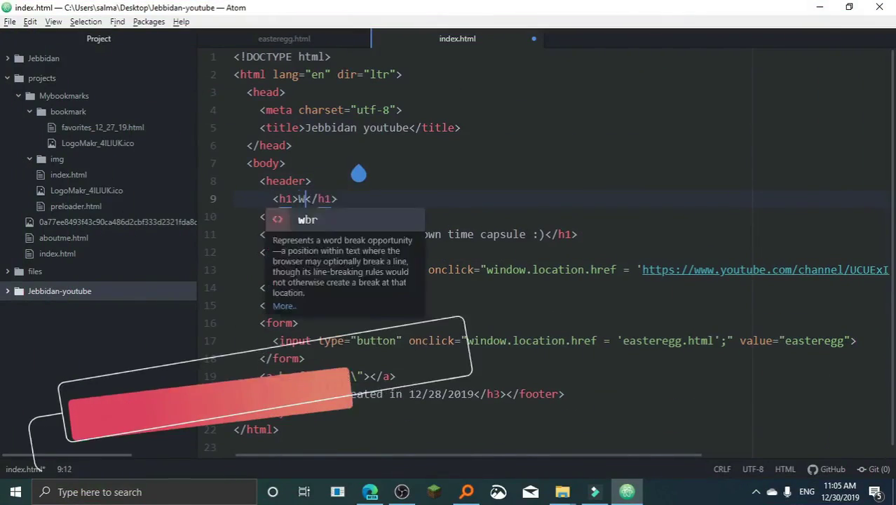
Complete the header's h1 as "Welcome visitors" and add an h4 beneath it reading "have a brake :)"
text(elcome visitors)
key(End)
key(Return)
text(h4)
key(Tab)
text(brake :))
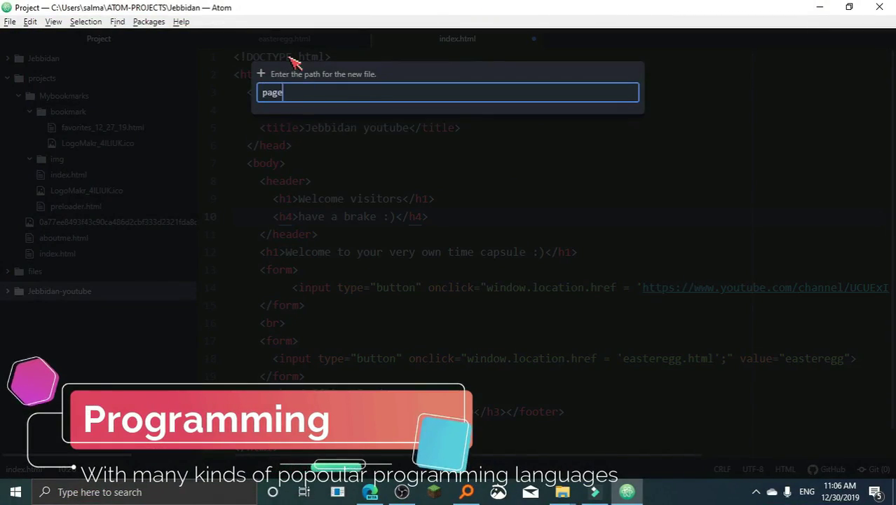
Create a new file page.html and insert an HTML skeleton titled "My personal website"
text(.html)
key(Return)
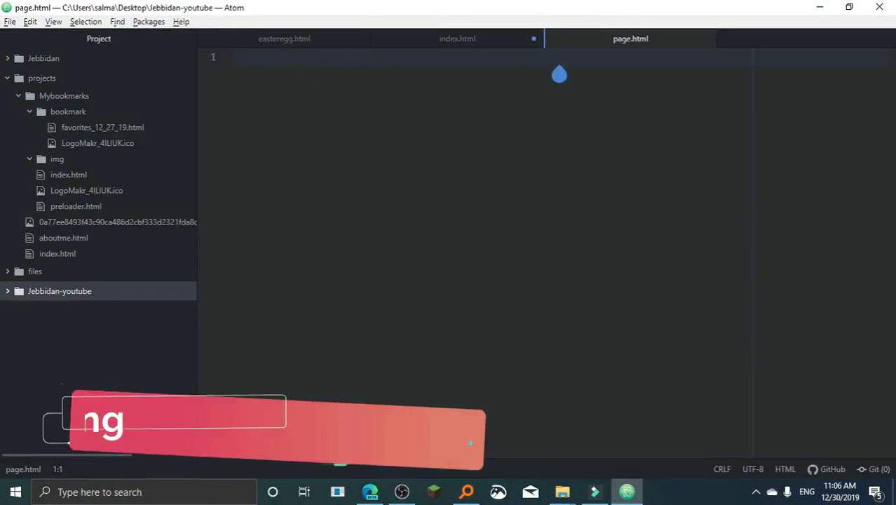
text(html)
key(Tab)
text(My personal website)
key(Tab)
Add a header element and a footer element after it inside the body of page.html
key(Down)
text(header)
key(Tab)
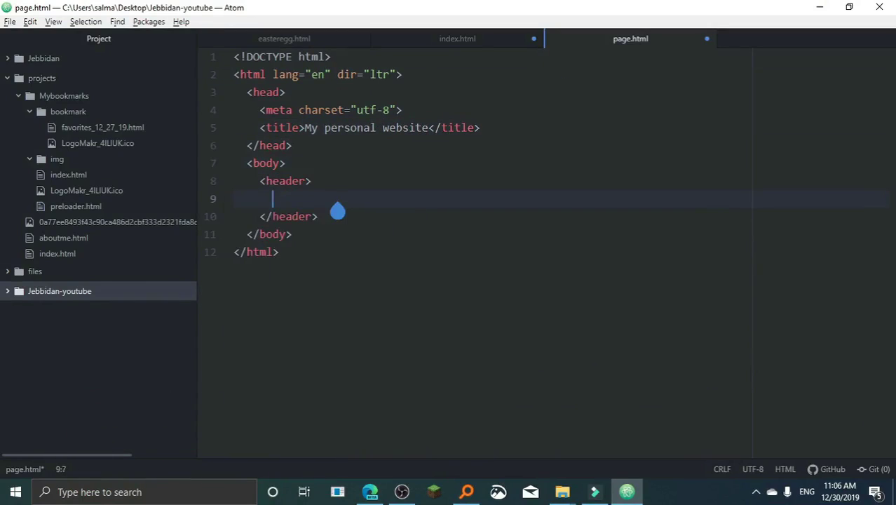
key(Down)
key(End)
key(Return)
text(footer)
key(Tab)
key(Up)
key(Up)
key(Up)
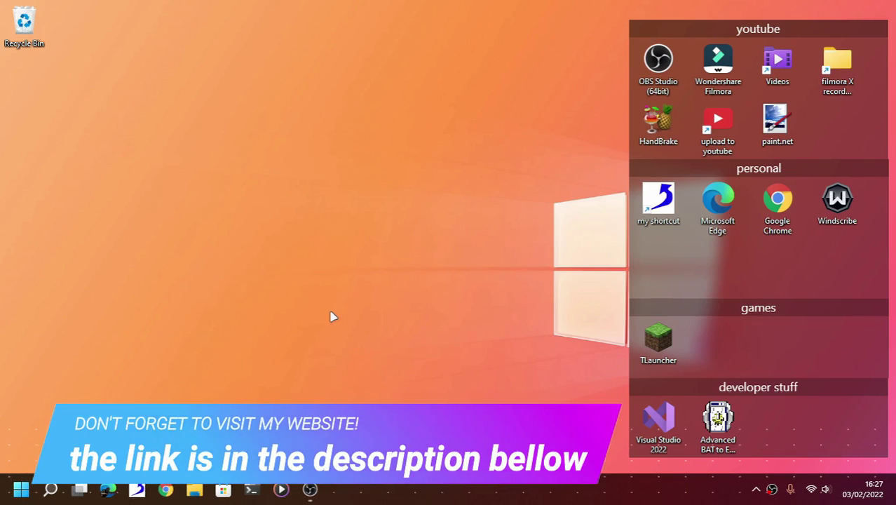
Search the computer for "website", launch WebsitePinger and move its window toward the middle of the desktop
click(9, 491)
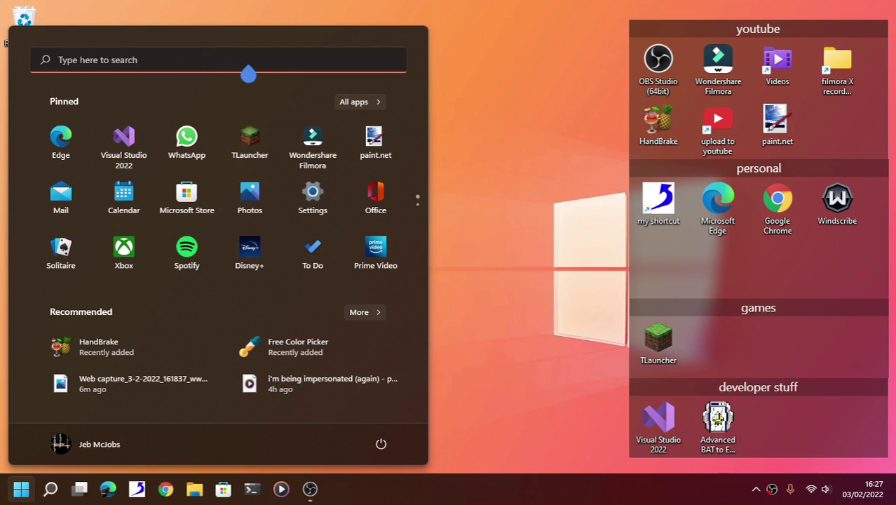
click(249, 64)
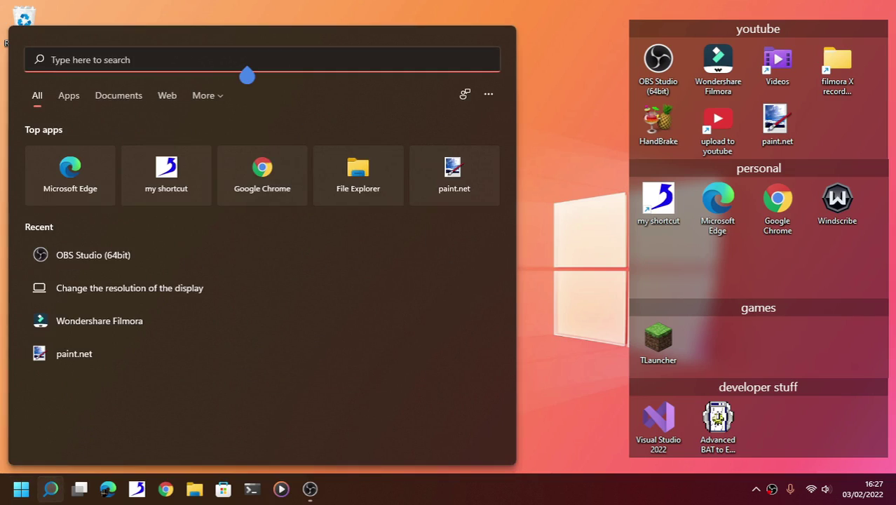
text(website)
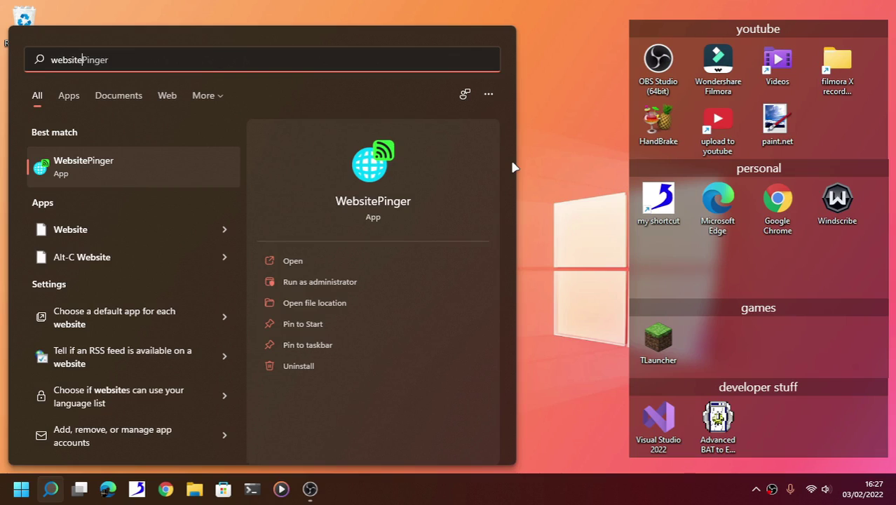
click(405, 169)
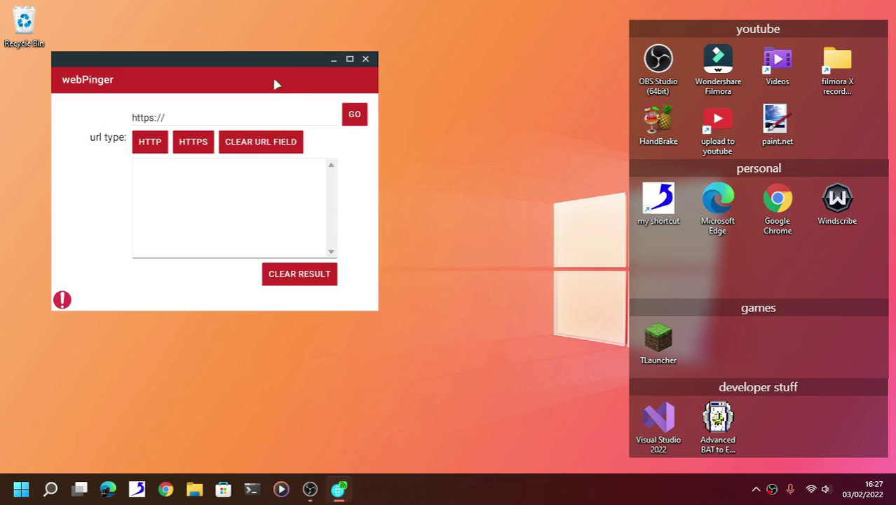
drag(276, 84, 473, 125)
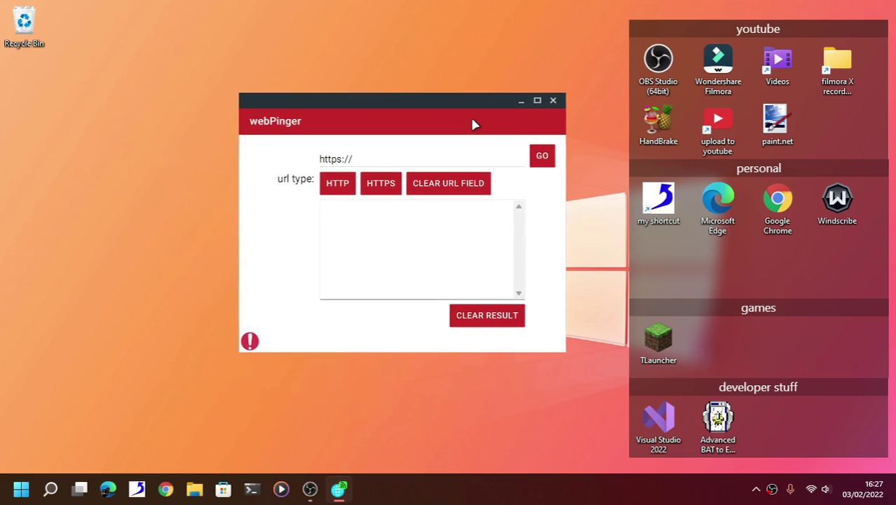
View the webPinger information page with its subscribe and website links, and return to the URL checker
click(250, 341)
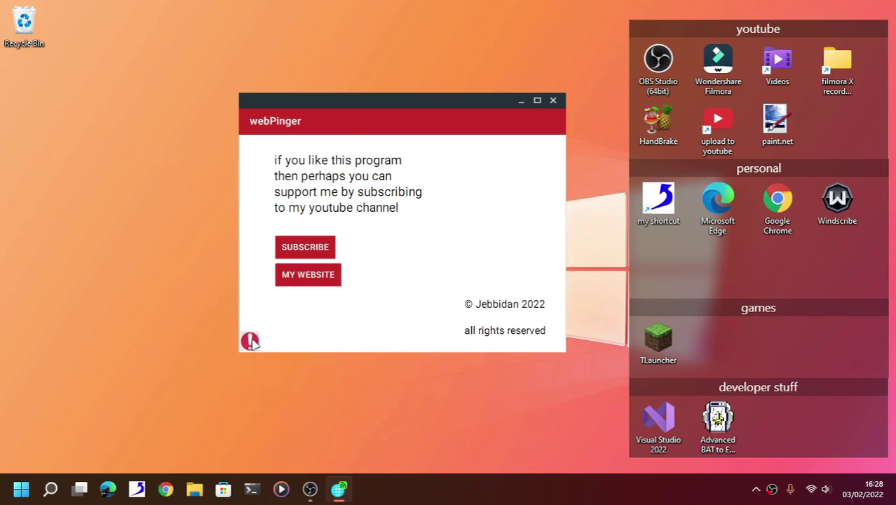
click(251, 341)
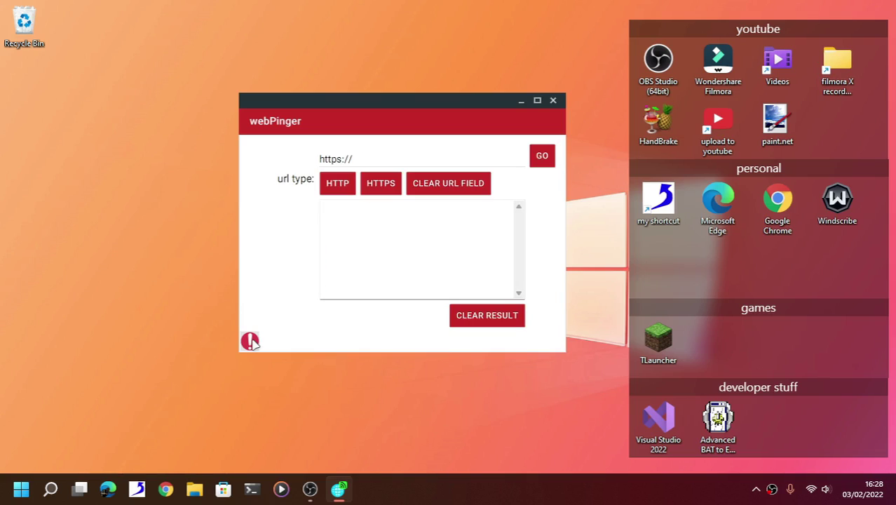
click(250, 341)
click(250, 341)
click(250, 341)
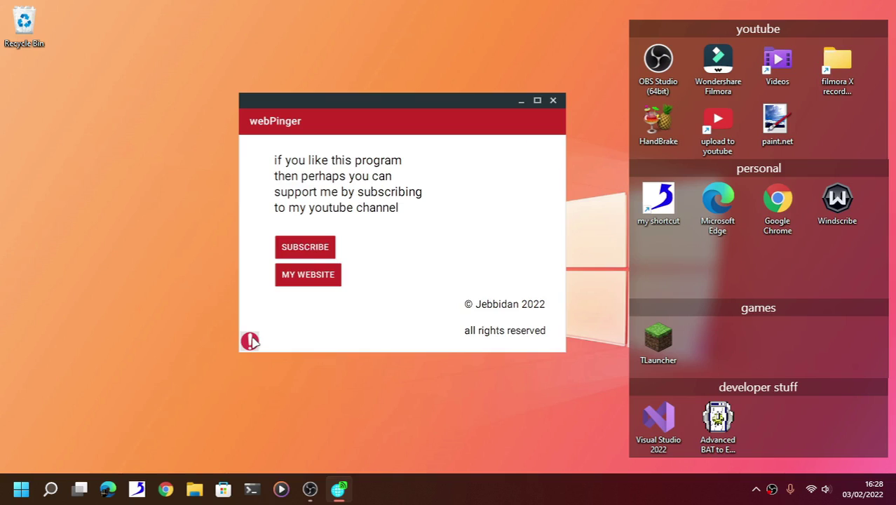
click(251, 340)
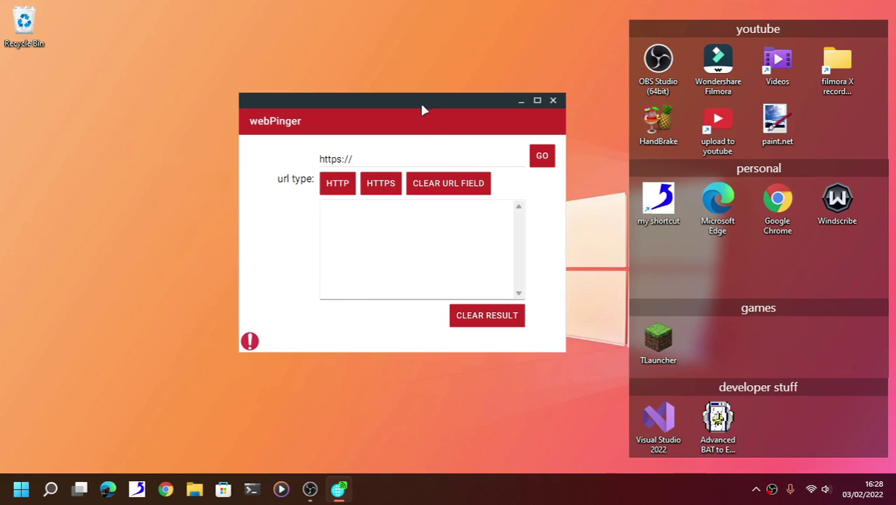
drag(418, 108, 347, 107)
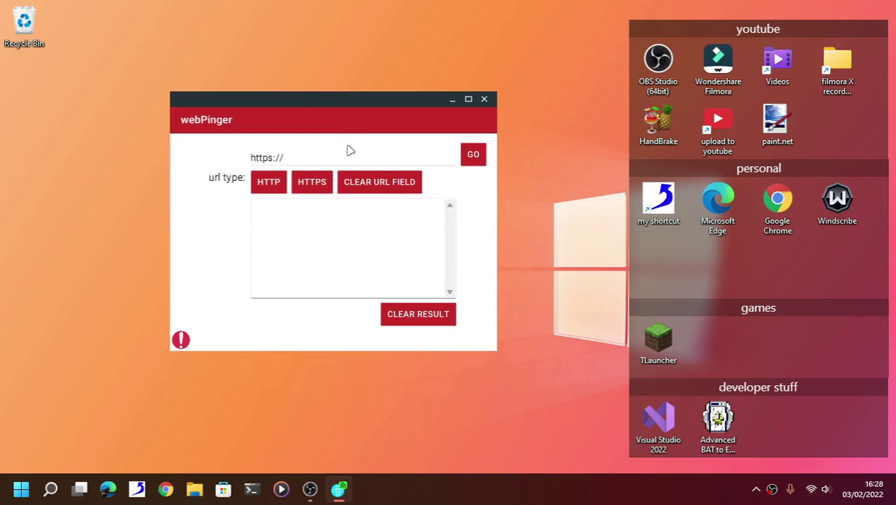
click(349, 160)
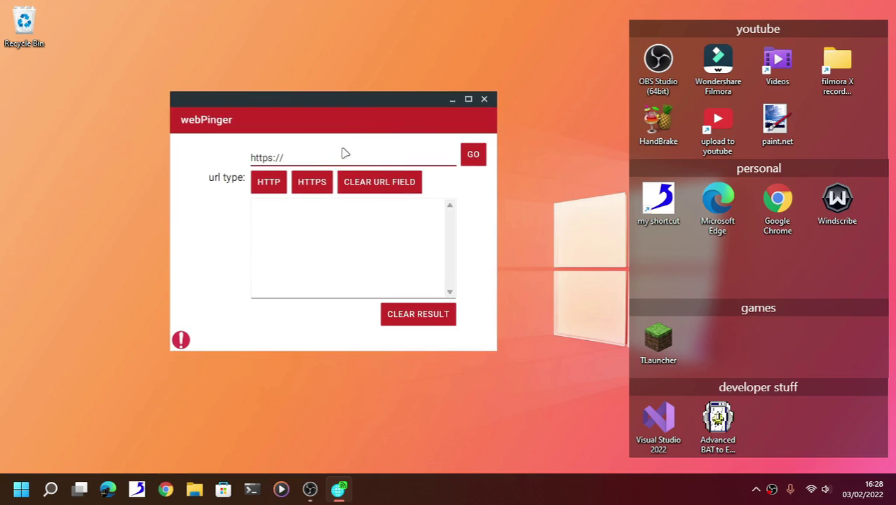
text(google.com)
key(super)
key(super)
key(super+plus)
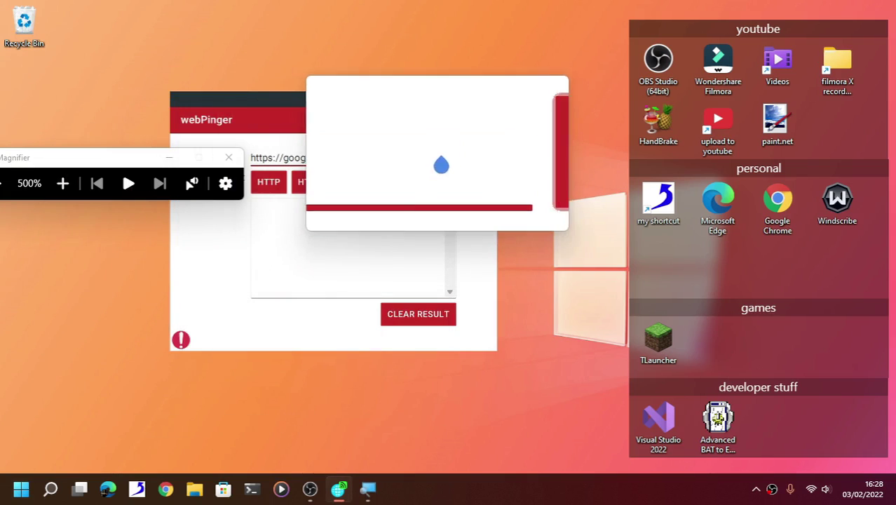
click(483, 154)
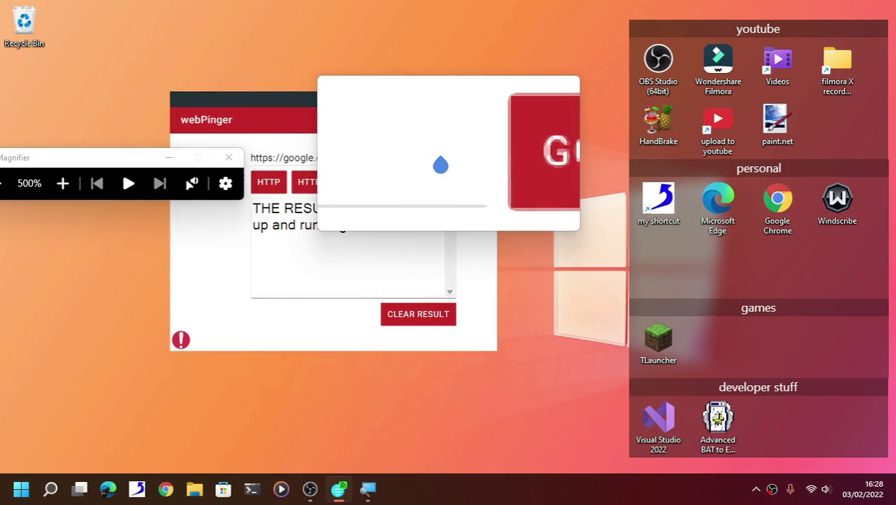
Reduce the Magnifier zoom to 200% and minimize its control window
key(super+minus)
key(super+minus)
key(super+minus)
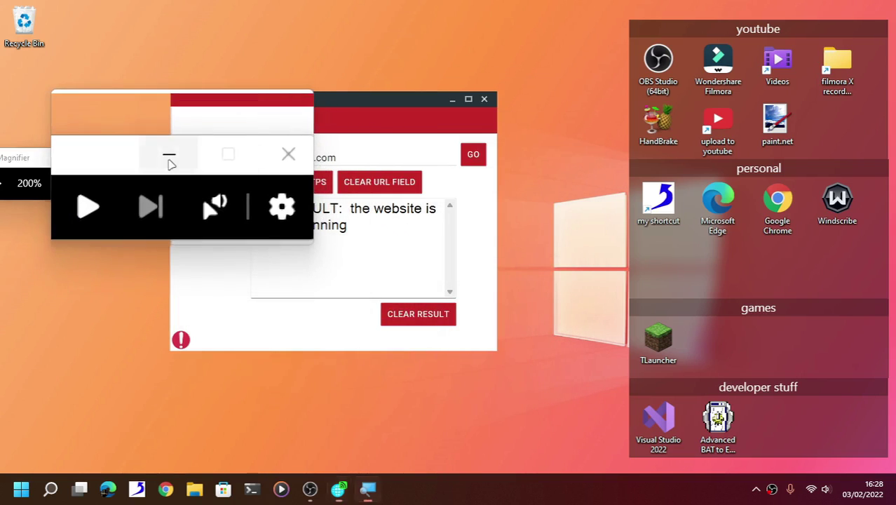
click(169, 157)
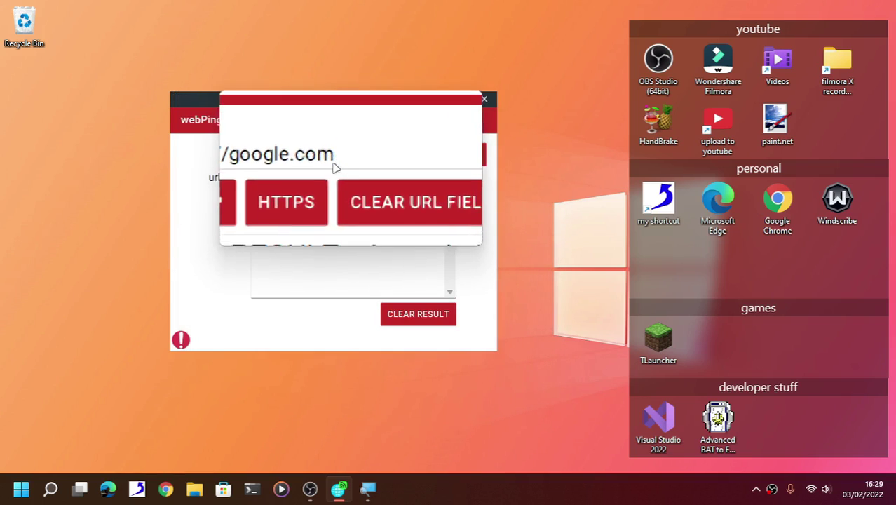
double_click(291, 165)
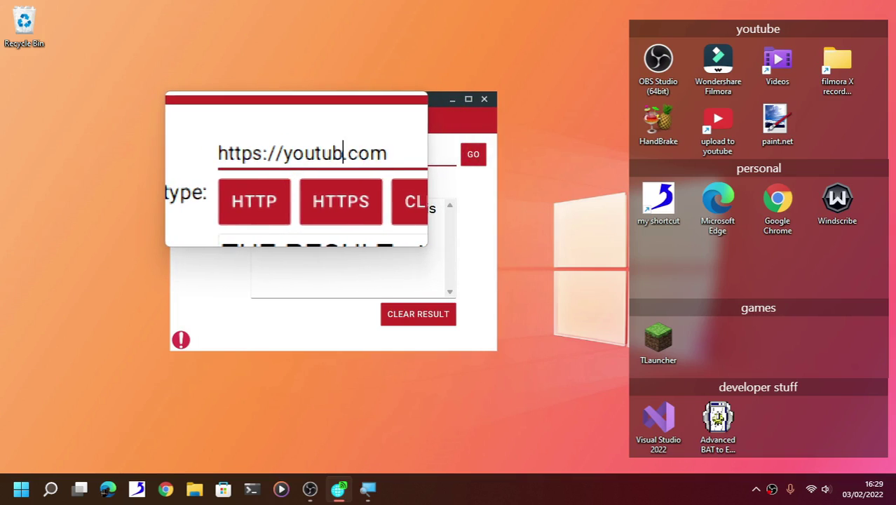
click(343, 165)
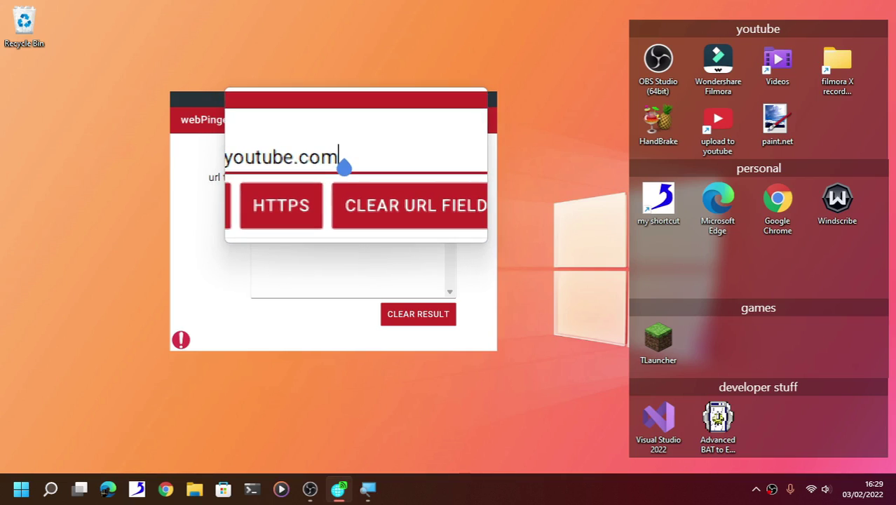
key(Return)
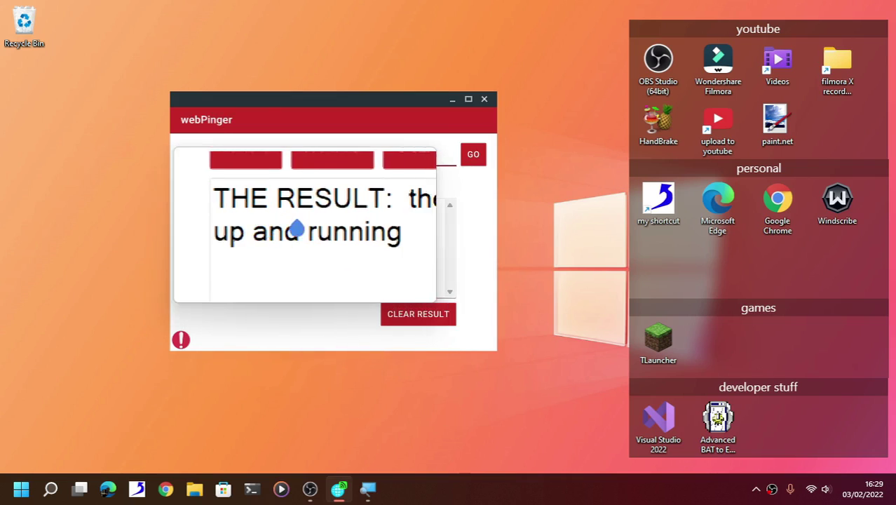
click(421, 316)
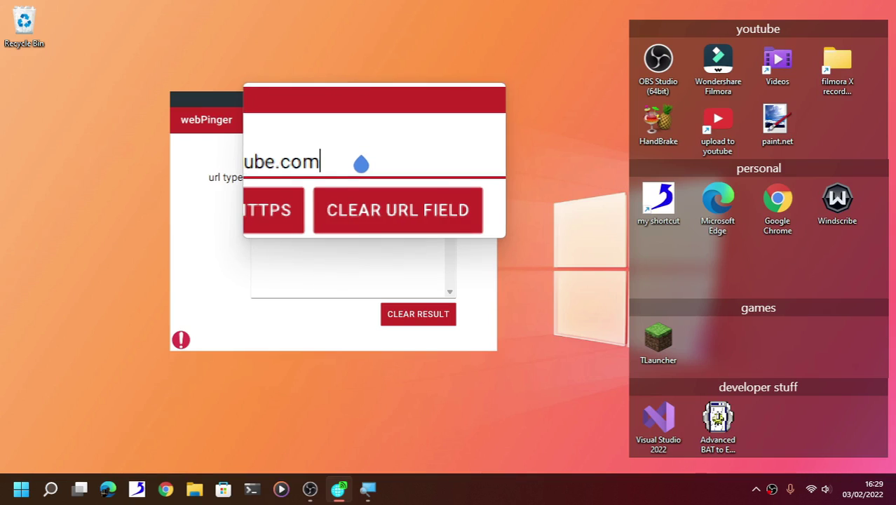
key(Return)
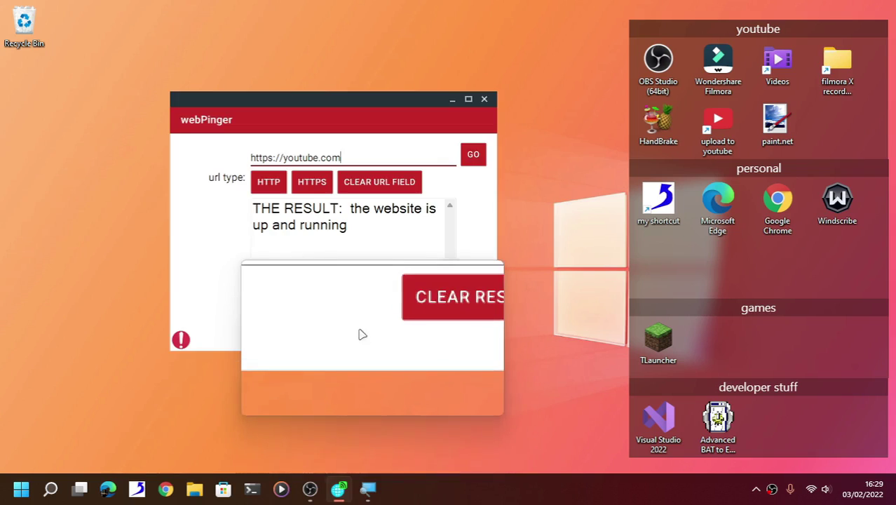
mouse_move(368, 489)
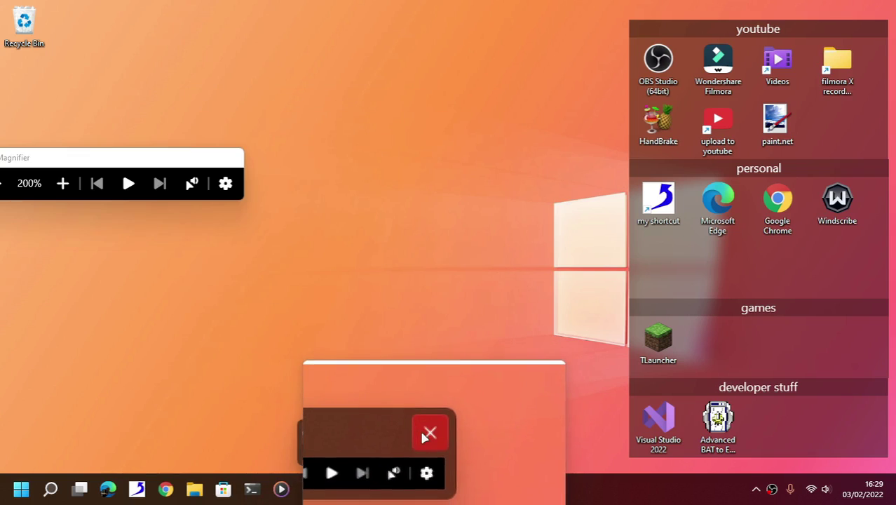
click(423, 436)
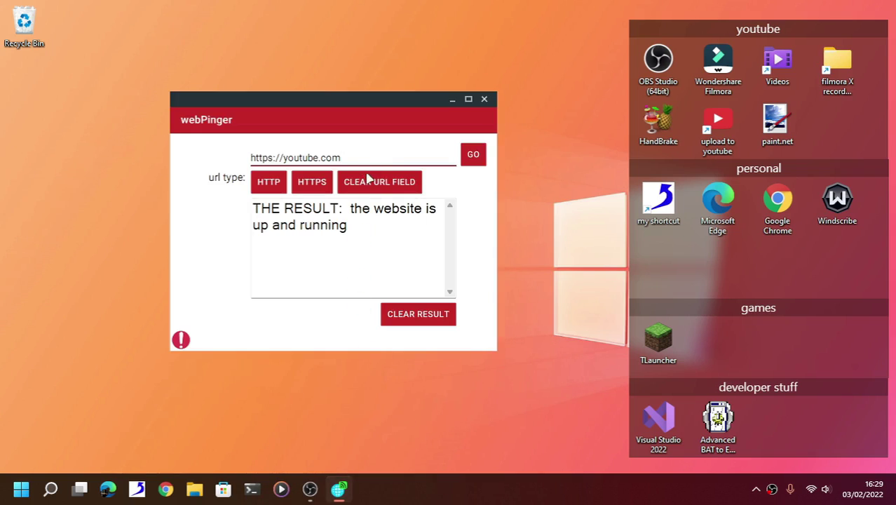
click(344, 158)
drag(344, 159, 284, 175)
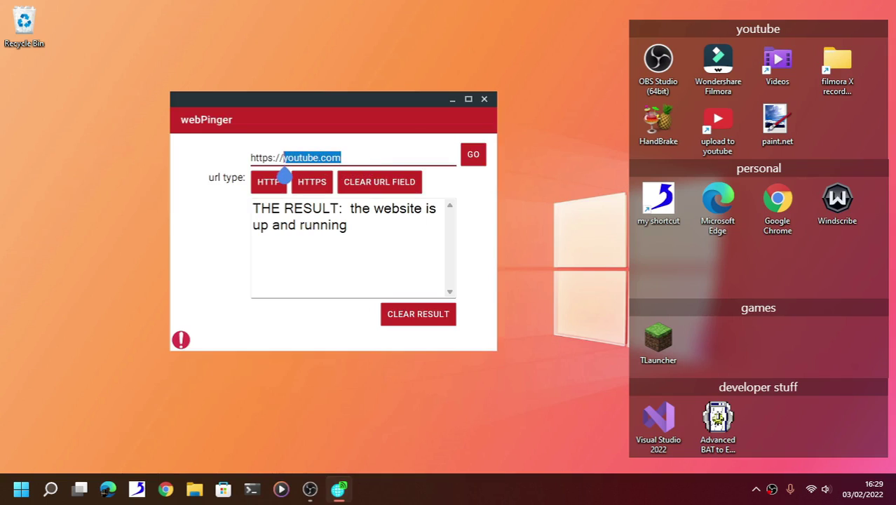
text(asdgv)
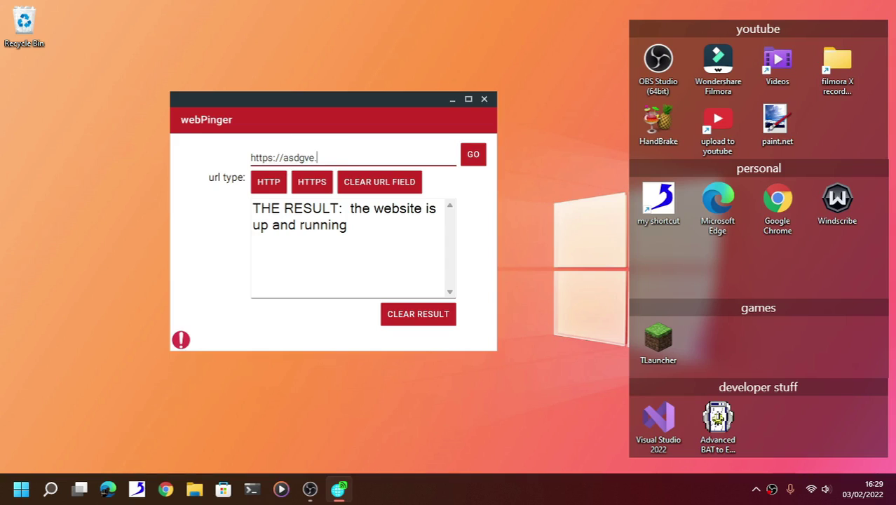
click(473, 154)
drag(424, 201, 335, 184)
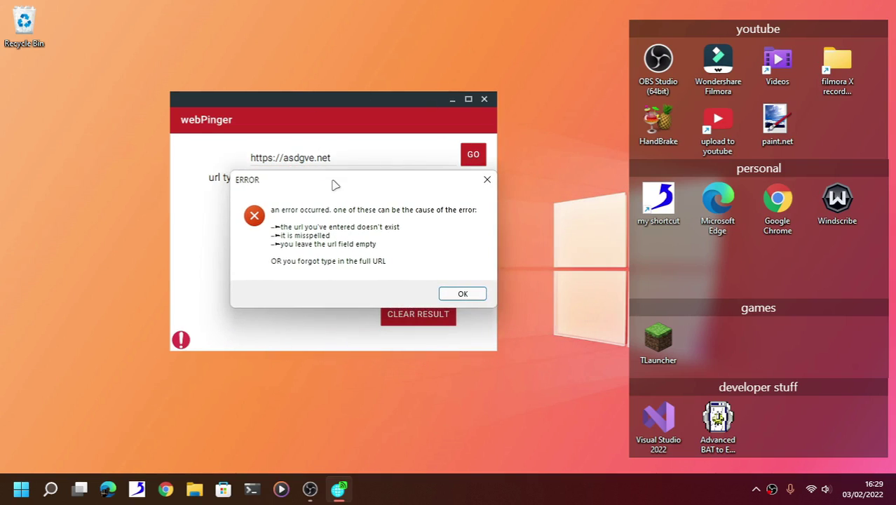
click(472, 293)
Replace the whole URL with google.com without a protocol and check it twice, dismissing the error dialog each time
click(398, 159)
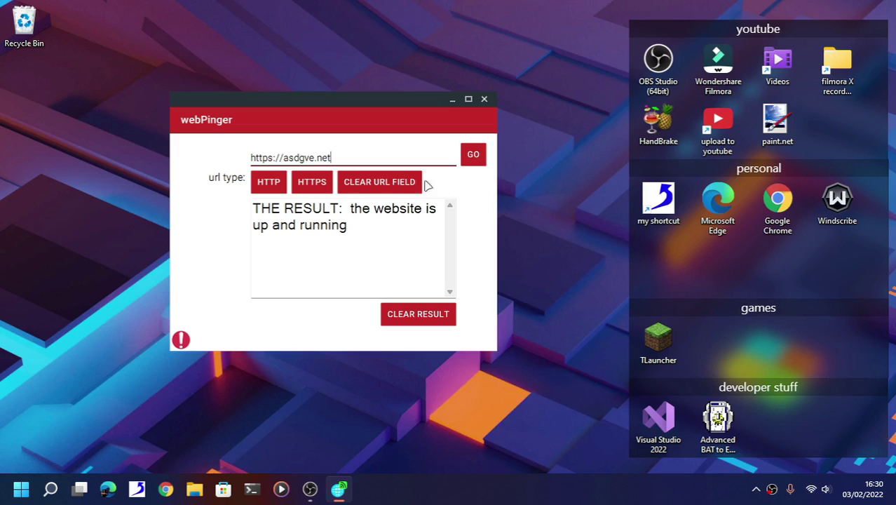
click(334, 159)
key(ctrl+a)
key(BackSpace)
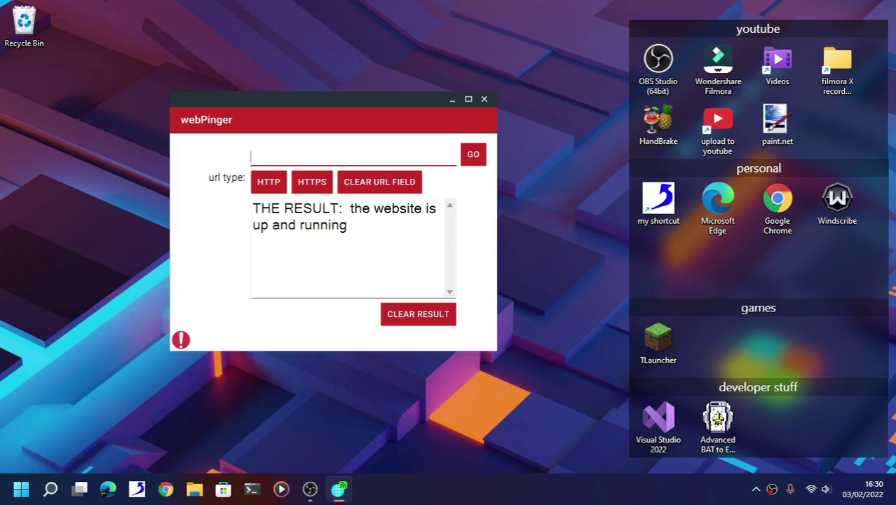
text(google.com)
key(Return)
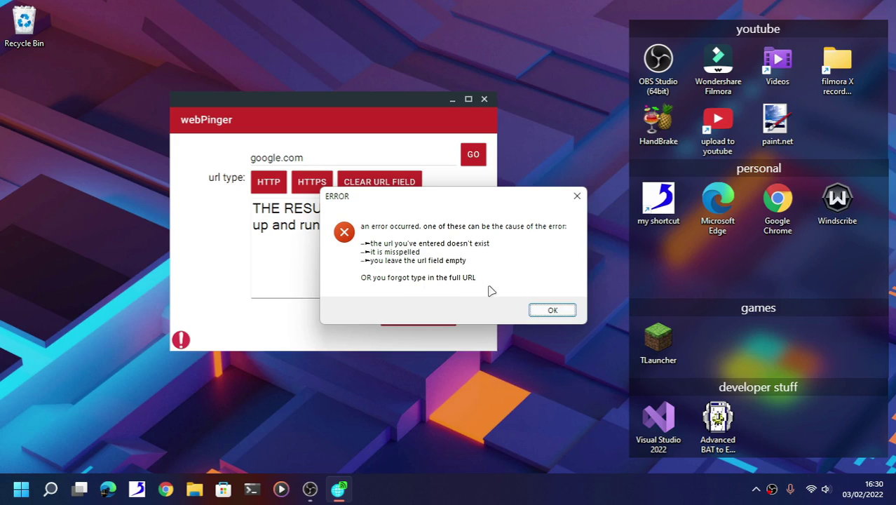
click(552, 310)
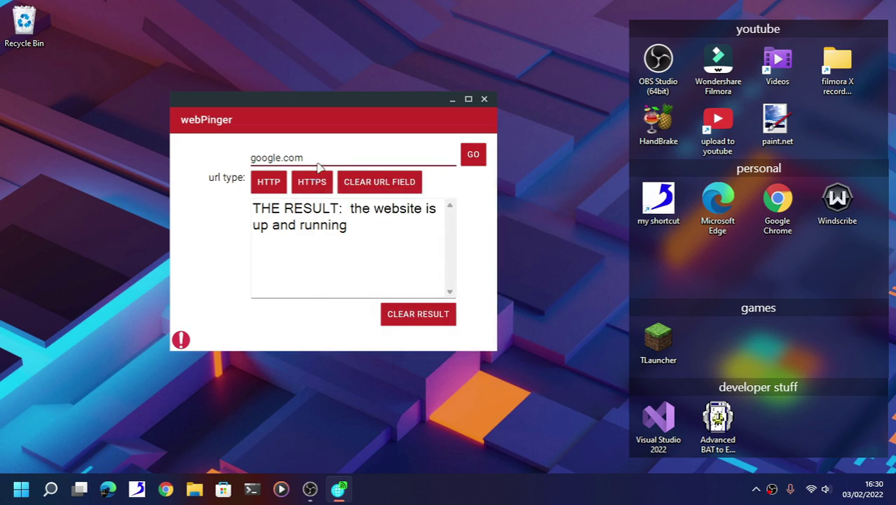
click(474, 155)
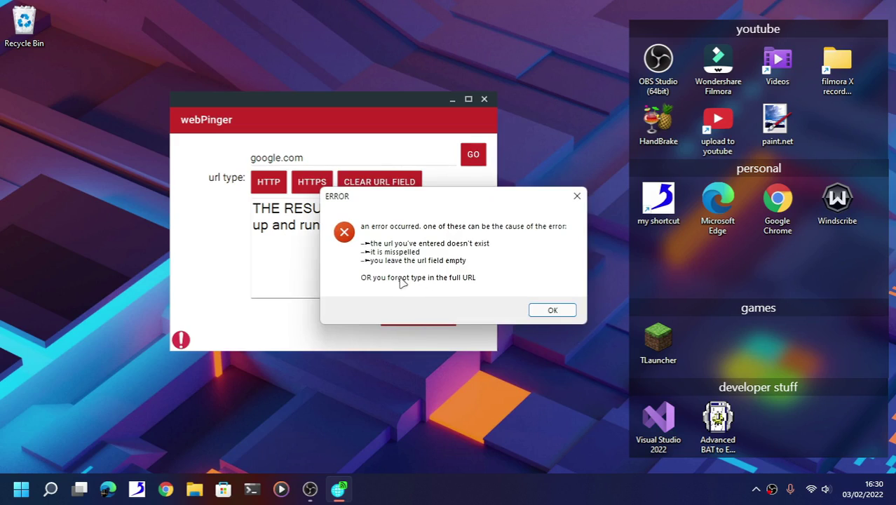
click(552, 311)
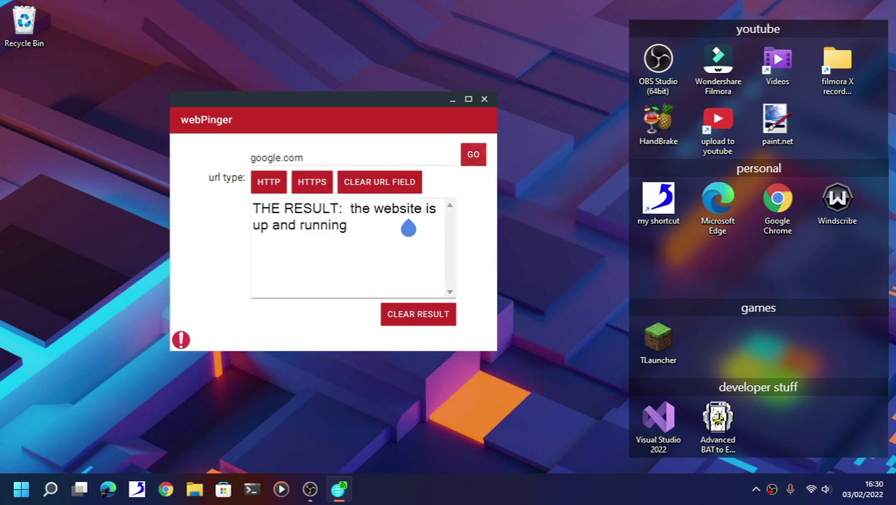
click(382, 181)
click(335, 162)
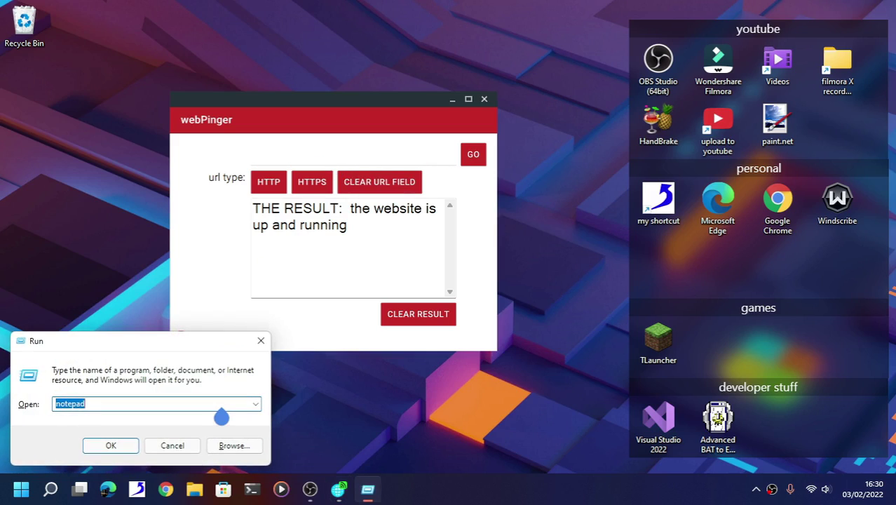
text(https://)
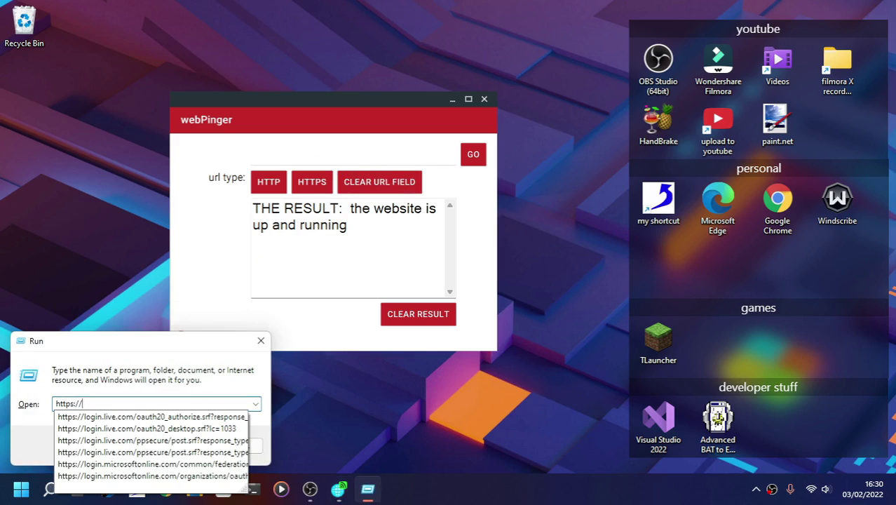
text(atom)
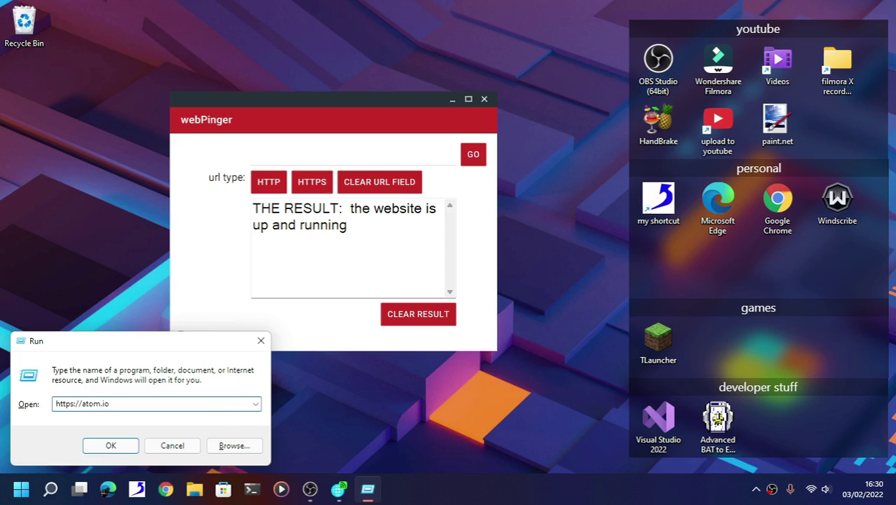
text(.io)
key(Return)
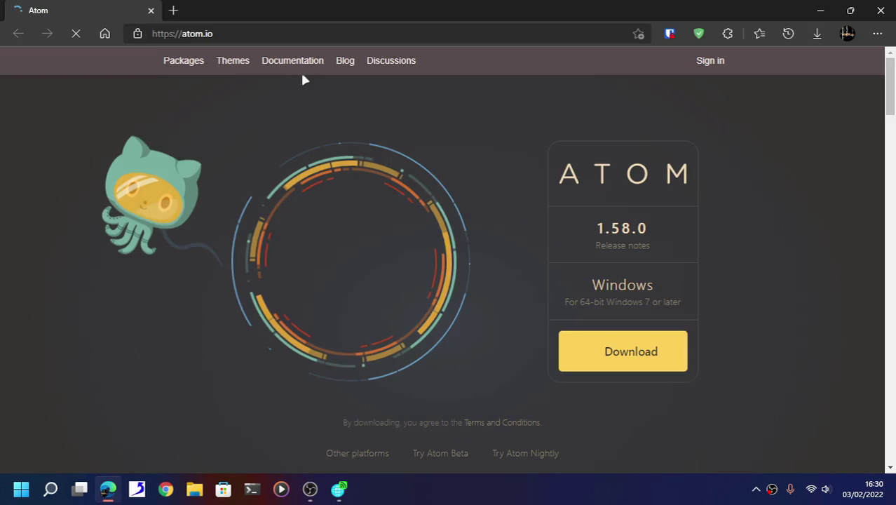
Cut the Atom page's full address to the clipboard and close the browser
click(272, 35)
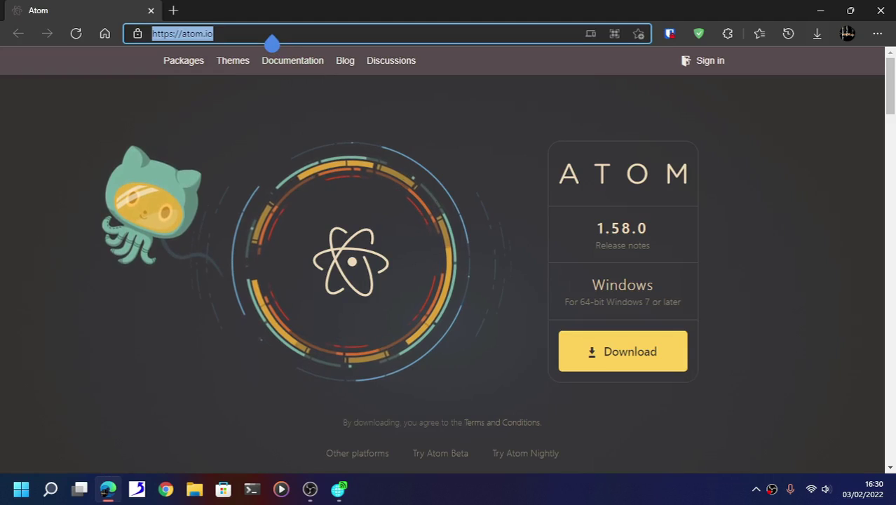
right_click(201, 36)
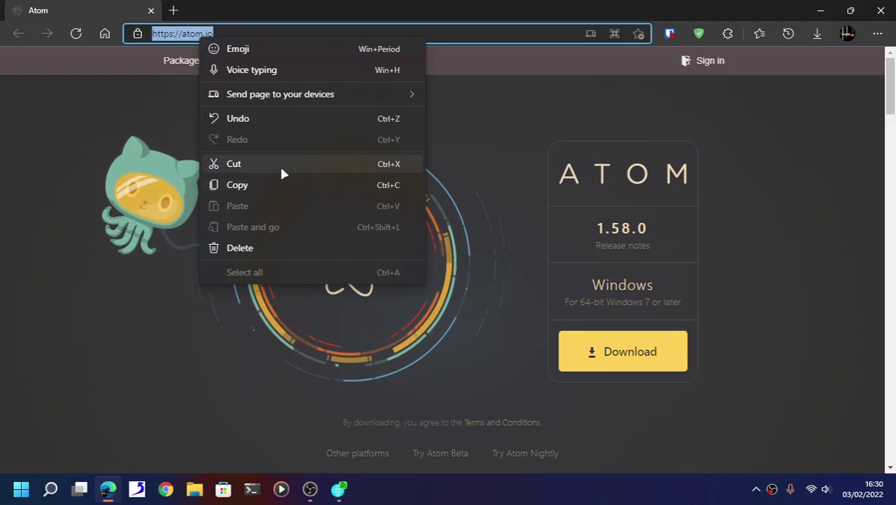
click(279, 164)
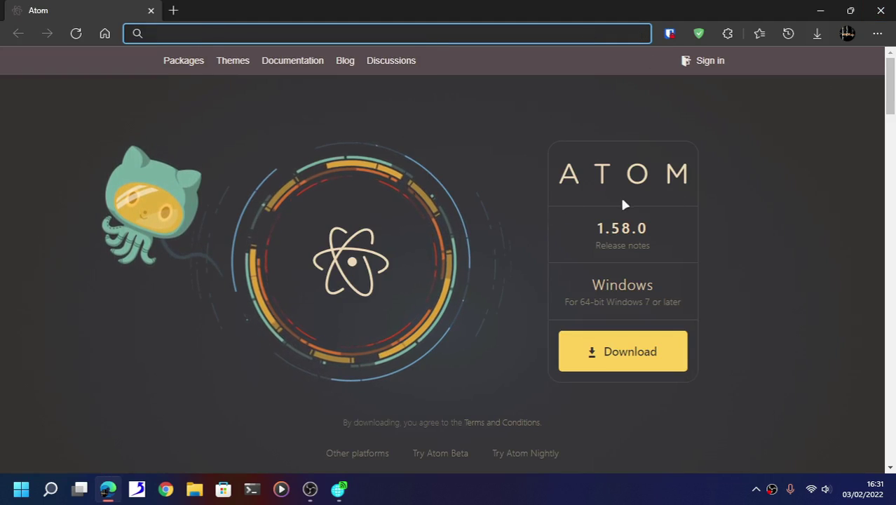
scroll(620, 196, down, 1)
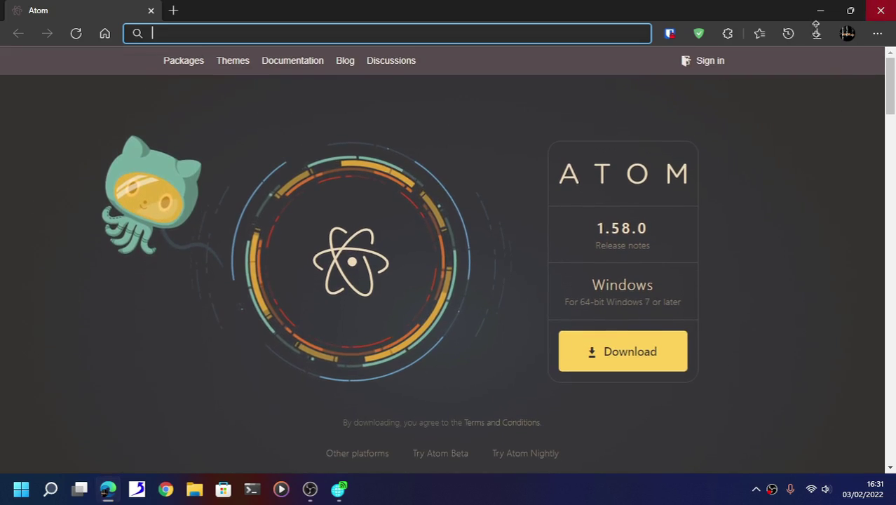
click(881, 11)
click(357, 162)
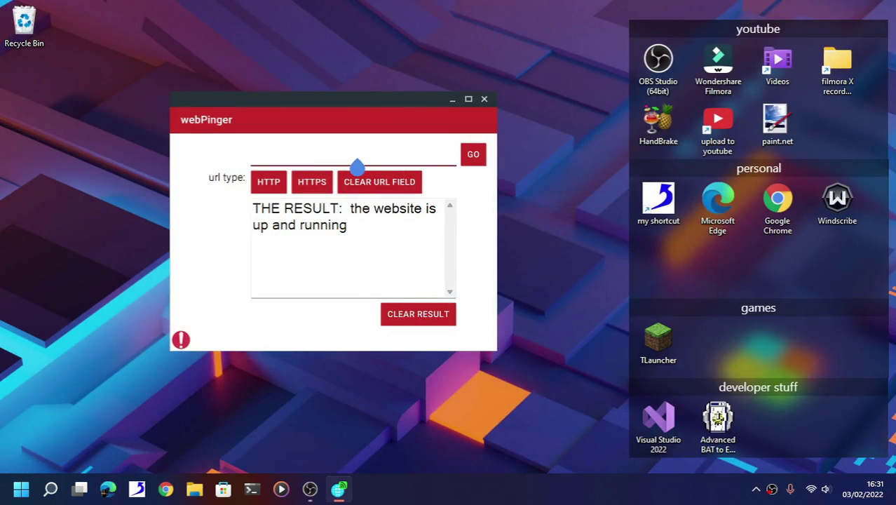
click(416, 316)
click(357, 162)
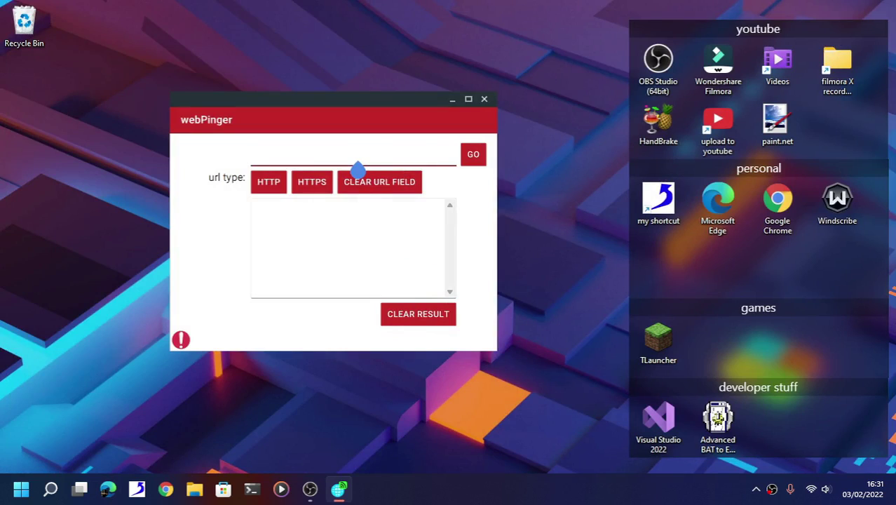
key(ctrl+v)
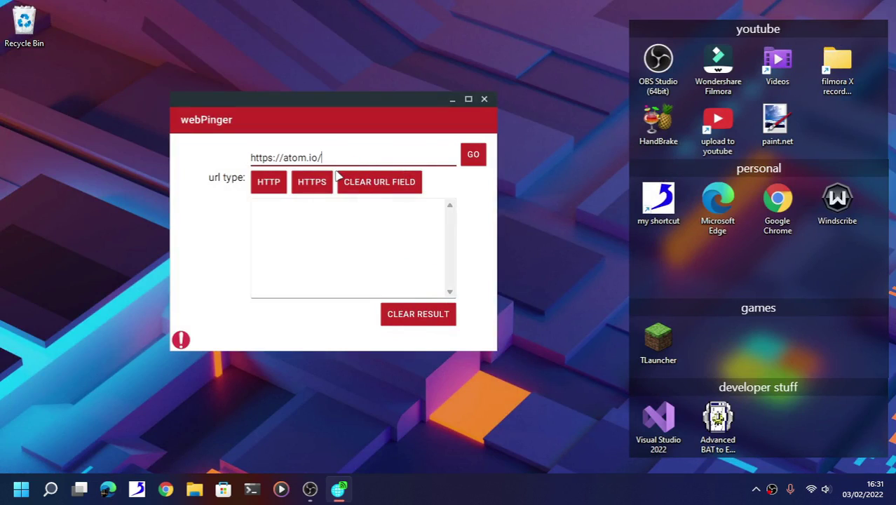
click(477, 158)
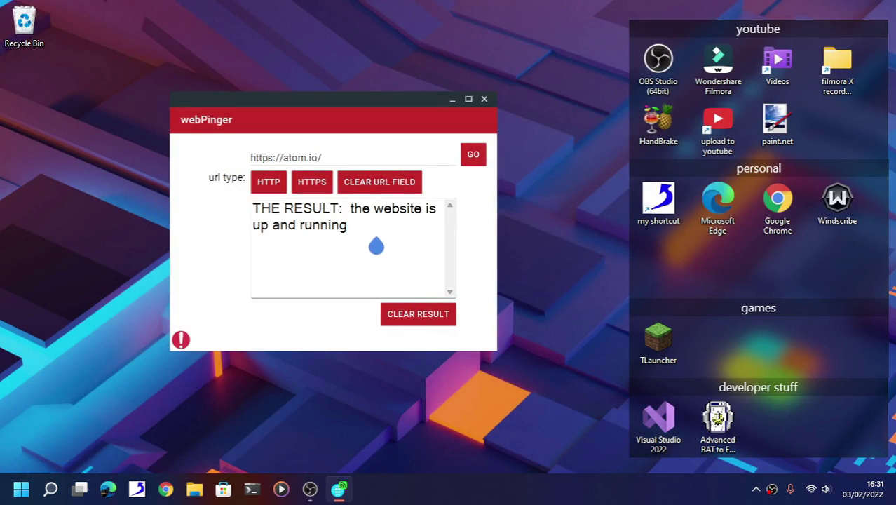
drag(376, 245, 232, 202)
click(351, 246)
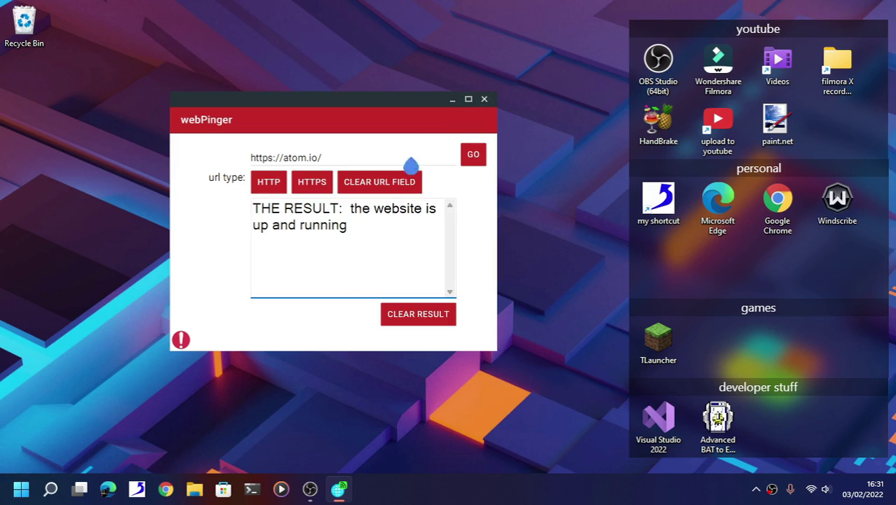
drag(366, 234, 254, 215)
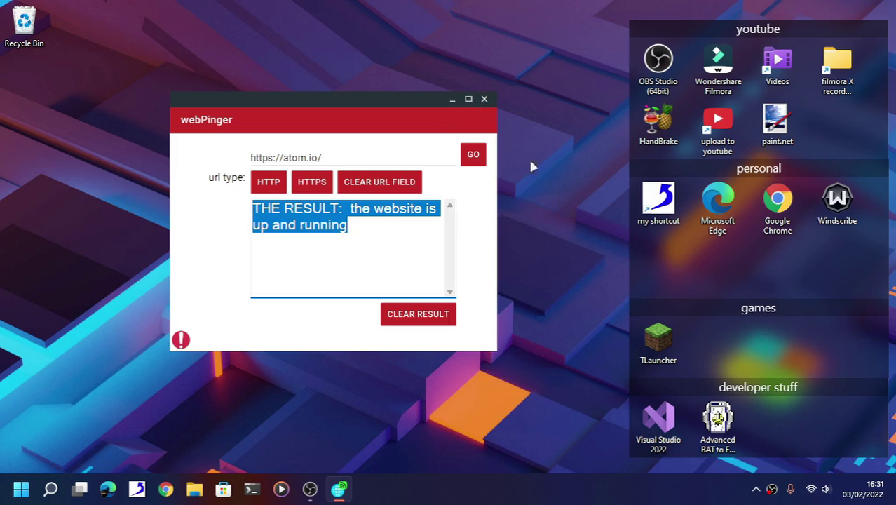
click(552, 178)
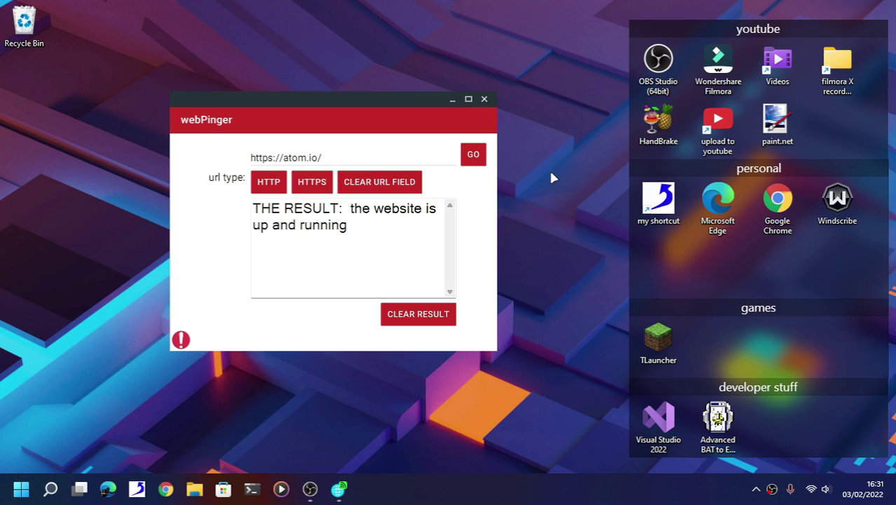